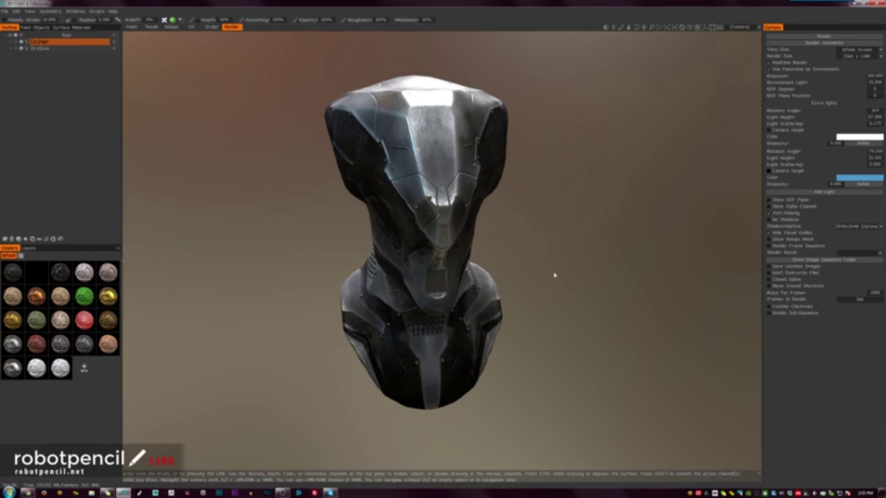
Try the bright panorama with a pale blue and pink sky as the render environment and view the bust from the side
{"action": "mouse_move", "coordinate": [553, 275]}
{"action": "left_mouse_down"}
{"action": "mouse_move", "coordinate": [553, 304]}
{"action": "mouse_move", "coordinate": [538, 297]}
{"action": "mouse_move", "coordinate": [528, 271]}
{"action": "mouse_move", "coordinate": [595, 275]}
{"action": "mouse_move", "coordinate": [574, 289]}
{"action": "mouse_move", "coordinate": [635, 293]}
{"action": "mouse_move", "coordinate": [612, 305]}
{"action": "mouse_move", "coordinate": [536, 300]}
{"action": "mouse_move", "coordinate": [442, 279]}
{"action": "mouse_move", "coordinate": [544, 297]}
{"action": "mouse_move", "coordinate": [577, 293]}
{"action": "mouse_move", "coordinate": [562, 301]}
{"action": "mouse_move", "coordinate": [522, 306]}
{"action": "mouse_move", "coordinate": [484, 284]}
{"action": "mouse_move", "coordinate": [588, 256]}
{"action": "mouse_move", "coordinate": [554, 278]}
{"action": "mouse_move", "coordinate": [574, 277]}
{"action": "mouse_move", "coordinate": [568, 286]}
{"action": "mouse_move", "coordinate": [575, 270]}
{"action": "mouse_move", "coordinate": [561, 275]}
{"action": "left_mouse_up"}
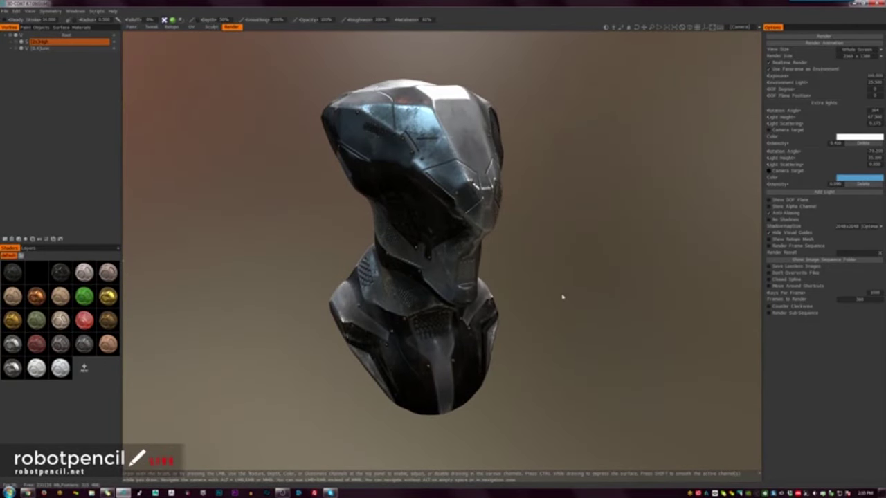
{"action": "mouse_move", "coordinate": [558, 298]}
{"action": "left_mouse_down"}
{"action": "mouse_move", "coordinate": [544, 303]}
{"action": "mouse_move", "coordinate": [558, 306]}
{"action": "left_mouse_up"}
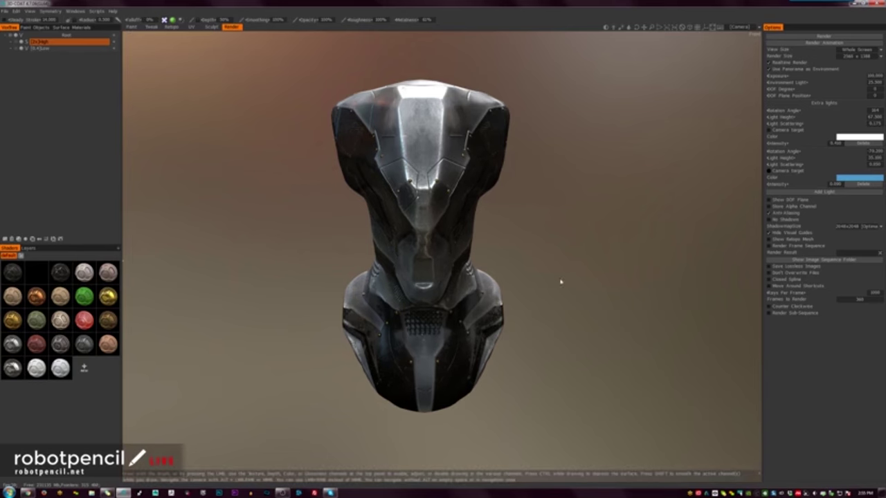
{"action": "mouse_move", "coordinate": [562, 305]}
{"action": "left_mouse_down"}
{"action": "mouse_move", "coordinate": [405, 233]}
{"action": "mouse_move", "coordinate": [390, 242]}
{"action": "mouse_move", "coordinate": [556, 293]}
{"action": "left_mouse_up"}
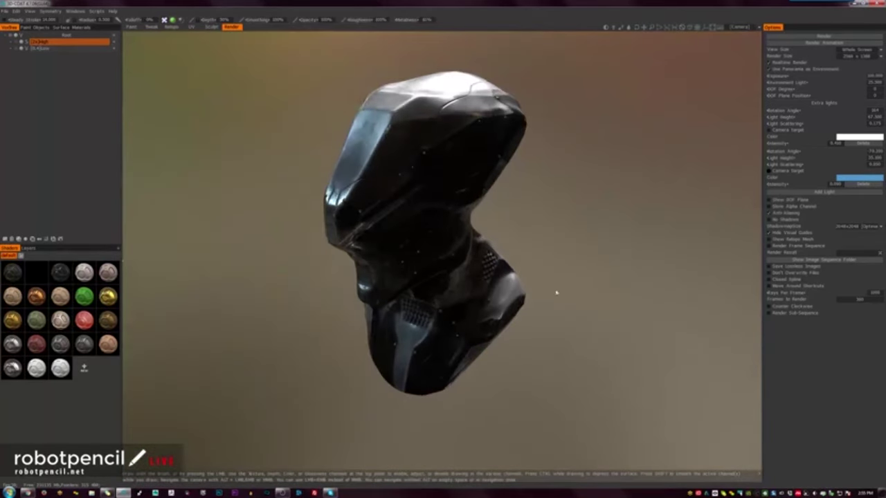
{"action": "left_click", "coordinate": [717, 27]}
{"action": "scroll", "coordinate": [722, 150], "scroll_direction": "down", "scroll_amount": 3}
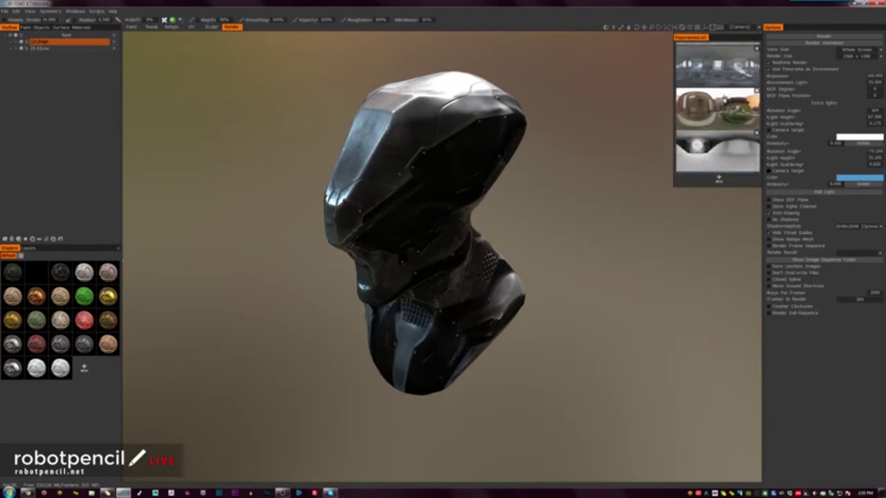
{"action": "scroll", "coordinate": [722, 150], "scroll_direction": "down", "scroll_amount": 2}
{"action": "left_click", "coordinate": [720, 149]}
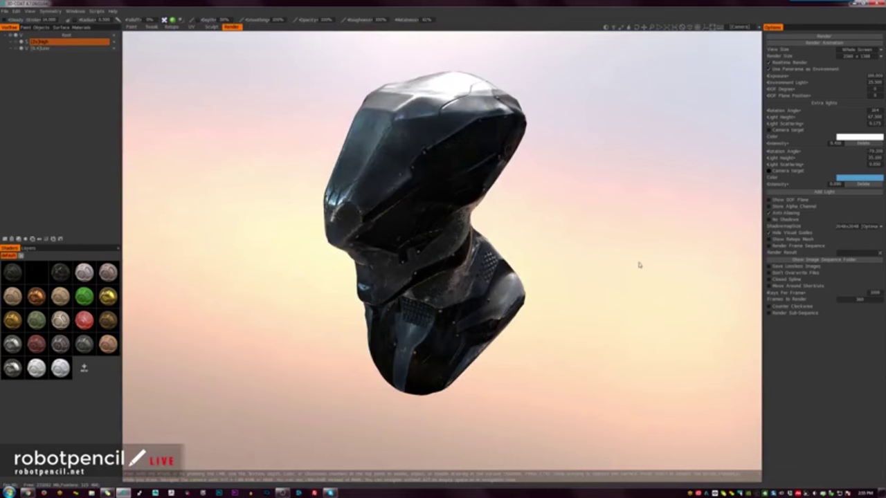
{"action": "left_click_drag", "start_coordinate": [599, 247], "coordinate": [655, 217]}
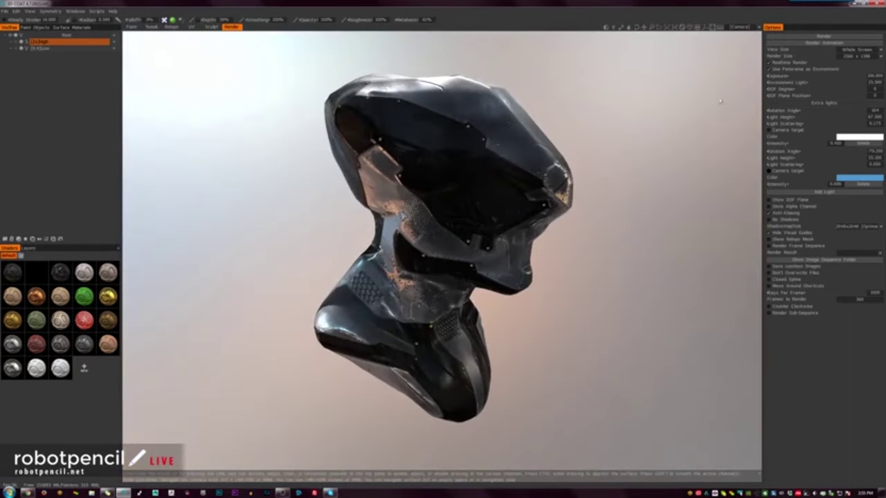
Try the dim parking-garage panorama as the render environment and examine the bust from the front and both sides
{"action": "left_click", "coordinate": [720, 28]}
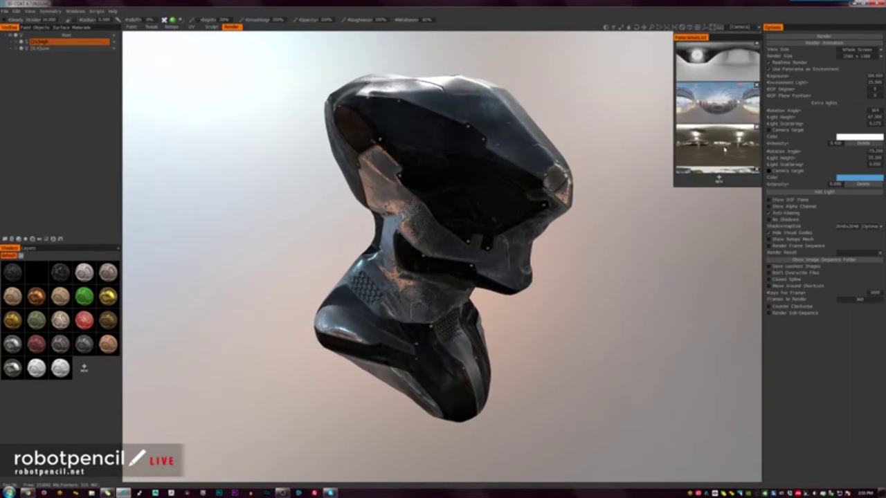
{"action": "scroll", "coordinate": [727, 124], "scroll_direction": "up", "scroll_amount": 1}
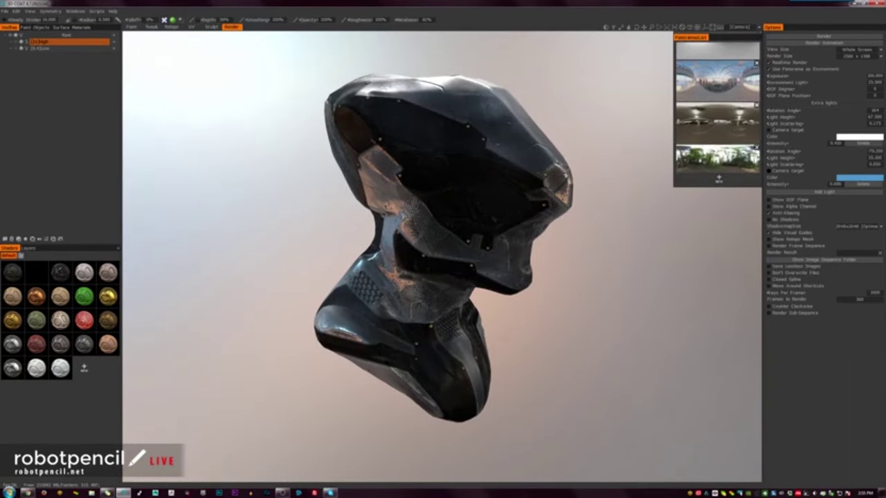
{"action": "left_click", "coordinate": [719, 131]}
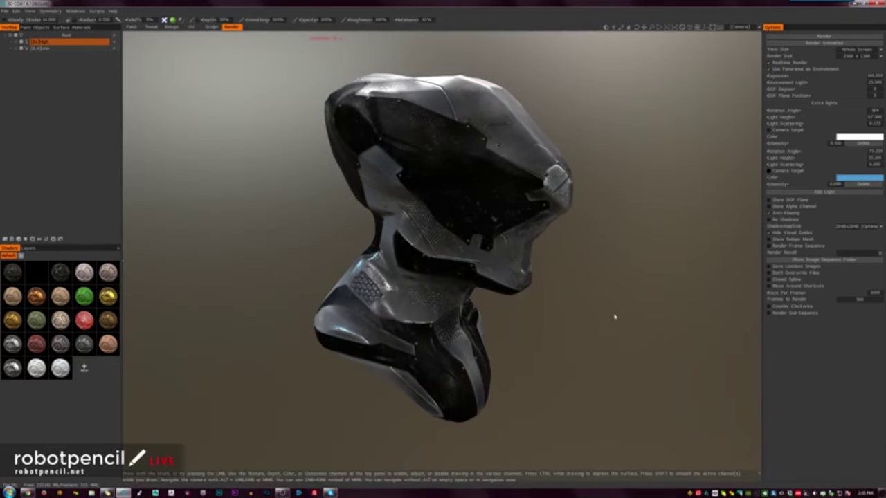
{"action": "left_click_drag", "start_coordinate": [617, 317], "coordinate": [553, 316]}
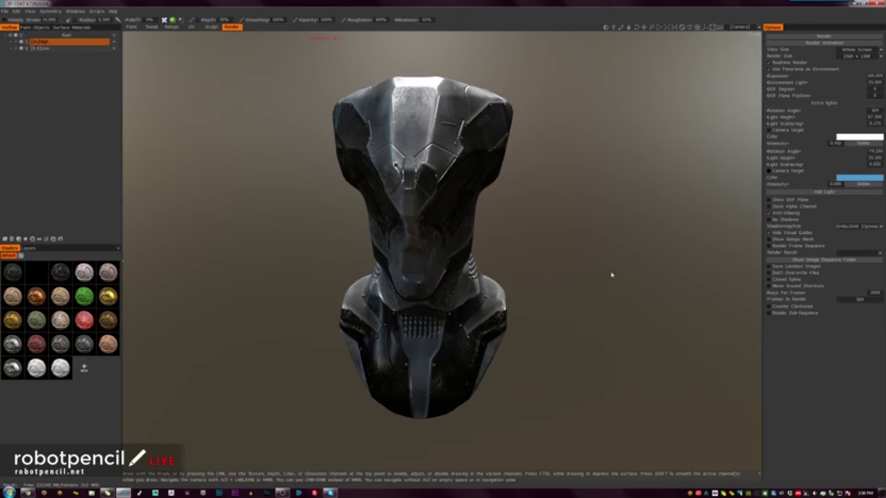
{"action": "left_click_drag", "start_coordinate": [611, 279], "coordinate": [575, 289]}
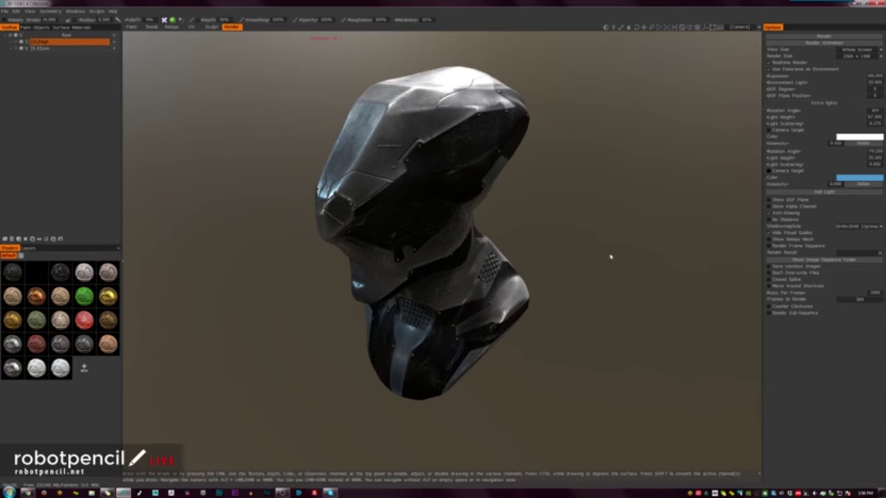
{"action": "left_click_drag", "start_coordinate": [606, 260], "coordinate": [633, 241]}
{"action": "mouse_move", "coordinate": [611, 235]}
{"action": "right_mouse_down"}
{"action": "mouse_move", "coordinate": [596, 222]}
{"action": "mouse_move", "coordinate": [613, 235]}
{"action": "mouse_move", "coordinate": [605, 233]}
{"action": "right_mouse_up"}
{"action": "mouse_move", "coordinate": [574, 279]}
{"action": "left_mouse_down"}
{"action": "mouse_move", "coordinate": [617, 274]}
{"action": "mouse_move", "coordinate": [588, 279]}
{"action": "left_mouse_up"}
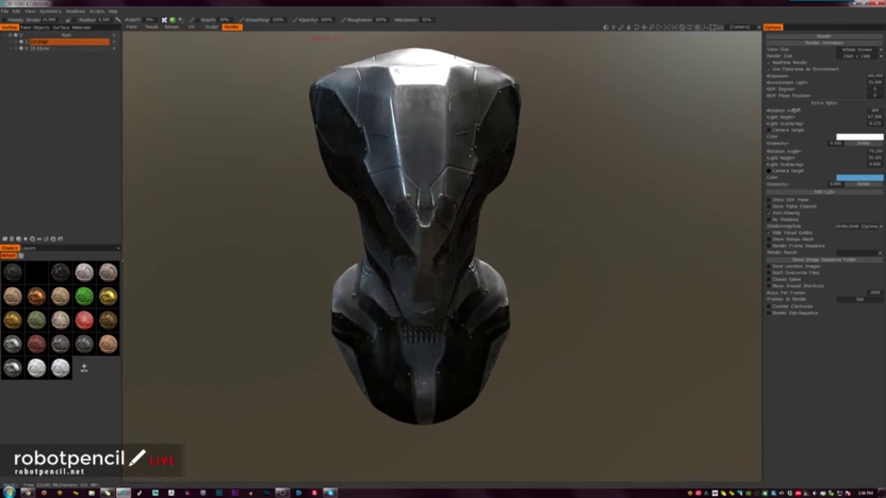
Rotate the white extra light to an angle of about 36 and adjust the blue extra light's rotation angle
{"action": "mouse_move", "coordinate": [796, 111]}
{"action": "left_mouse_down"}
{"action": "mouse_move", "coordinate": [767, 110]}
{"action": "mouse_move", "coordinate": [782, 113]}
{"action": "mouse_move", "coordinate": [784, 125]}
{"action": "mouse_move", "coordinate": [796, 111]}
{"action": "mouse_move", "coordinate": [770, 111]}
{"action": "mouse_move", "coordinate": [803, 110]}
{"action": "left_mouse_up"}
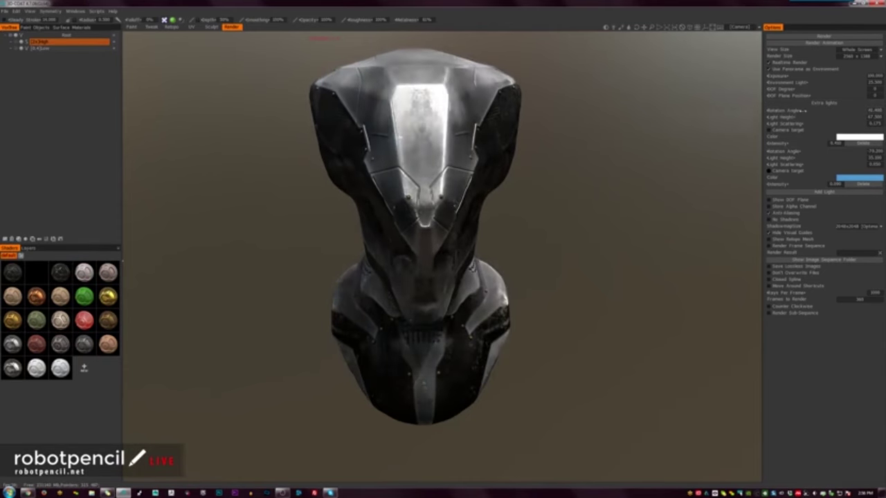
{"action": "left_click_drag", "start_coordinate": [633, 257], "coordinate": [678, 247]}
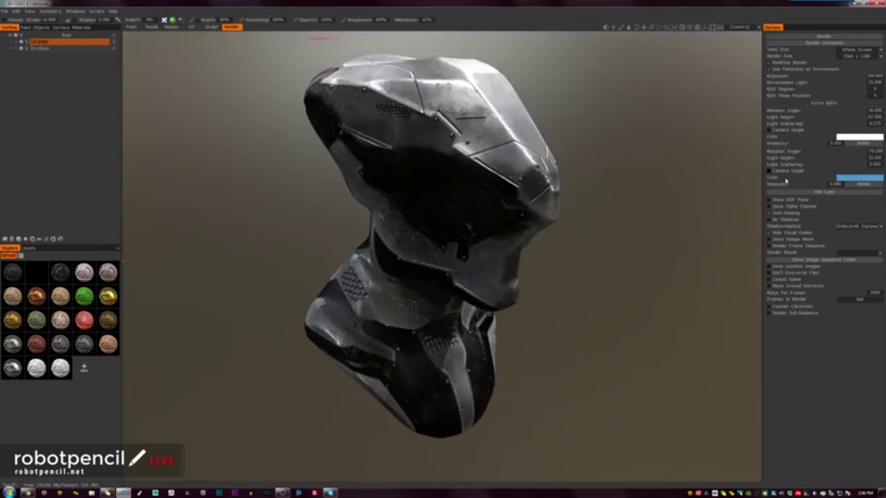
{"action": "mouse_move", "coordinate": [802, 151]}
{"action": "left_mouse_down"}
{"action": "mouse_move", "coordinate": [812, 152]}
{"action": "mouse_move", "coordinate": [796, 158]}
{"action": "left_mouse_up"}
{"action": "left_click_drag", "start_coordinate": [670, 267], "coordinate": [662, 243]}
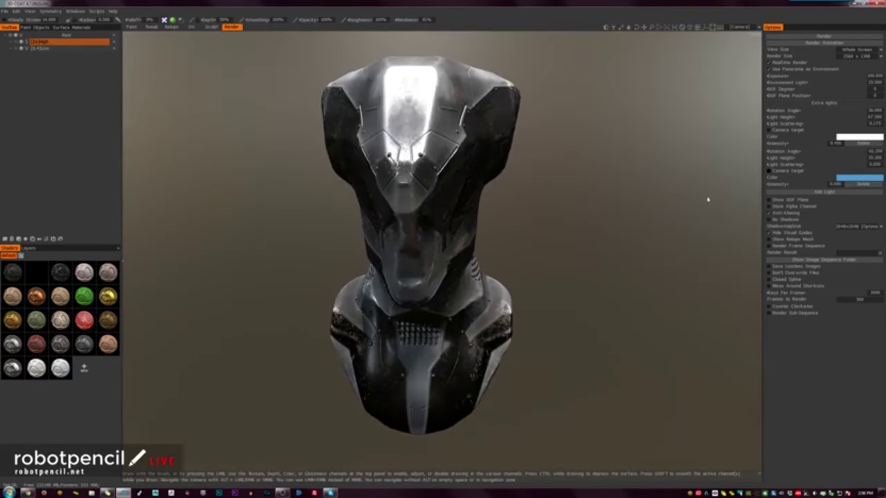
Set the render environment to the panorama with a dusky sky over a dark horizon and check the bust's lighting from several angles
{"action": "left_click", "coordinate": [720, 27]}
{"action": "scroll", "coordinate": [727, 157], "scroll_direction": "down", "scroll_amount": 2}
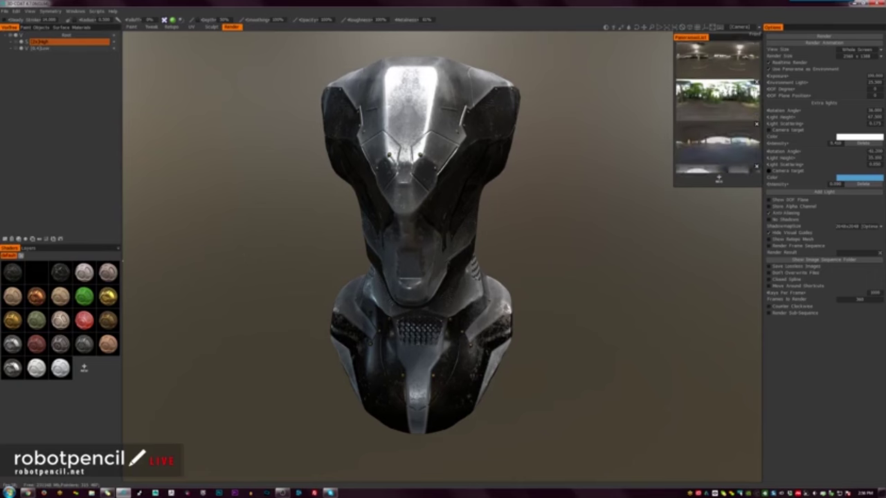
{"action": "left_click", "coordinate": [729, 145]}
{"action": "left_click_drag", "start_coordinate": [644, 265], "coordinate": [665, 233]}
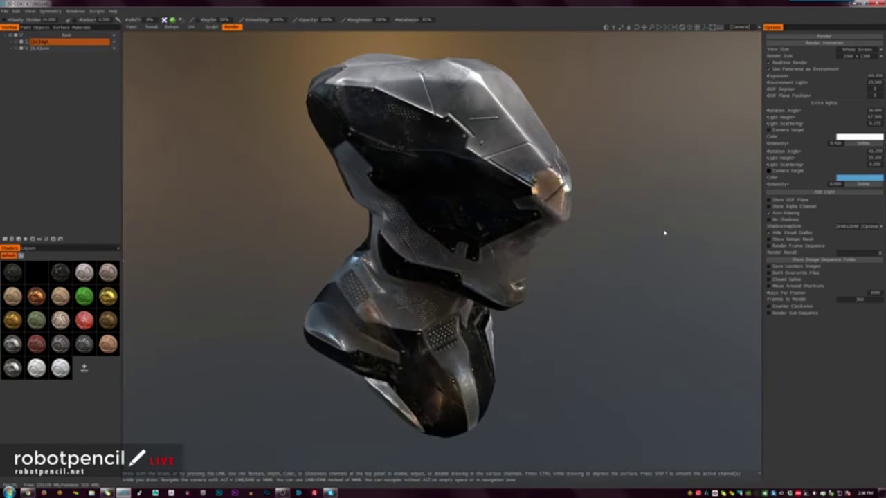
{"action": "mouse_move", "coordinate": [663, 231]}
{"action": "right_mouse_down"}
{"action": "mouse_move", "coordinate": [651, 219]}
{"action": "mouse_move", "coordinate": [636, 227]}
{"action": "right_mouse_up"}
{"action": "left_click_drag", "start_coordinate": [636, 227], "coordinate": [560, 245]}
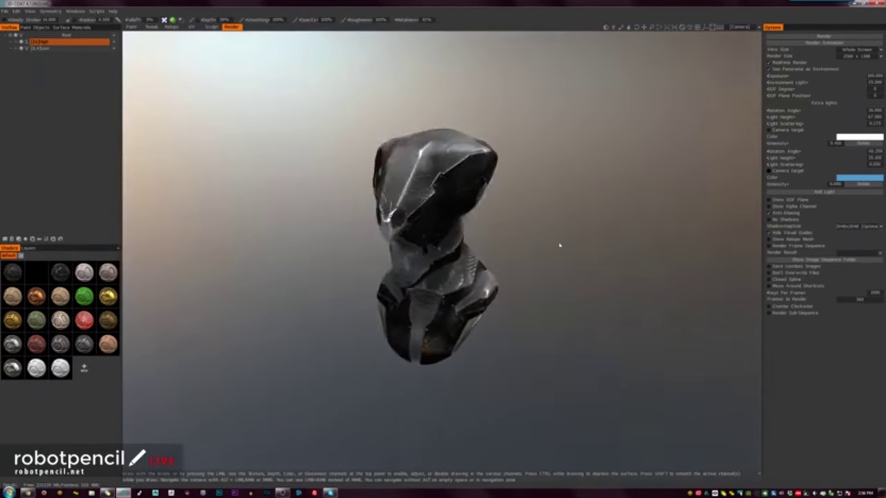
{"action": "scroll", "coordinate": [581, 253], "scroll_direction": "up", "scroll_amount": 5}
{"action": "right_click_drag", "start_coordinate": [605, 255], "coordinate": [577, 240]}
{"action": "left_click_drag", "start_coordinate": [577, 239], "coordinate": [613, 245]}
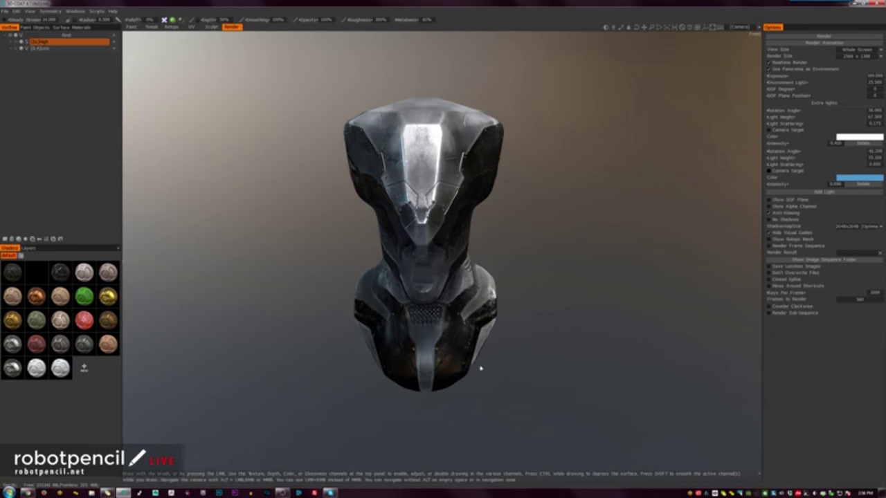
{"action": "scroll", "coordinate": [530, 360], "scroll_direction": "up", "scroll_amount": 3}
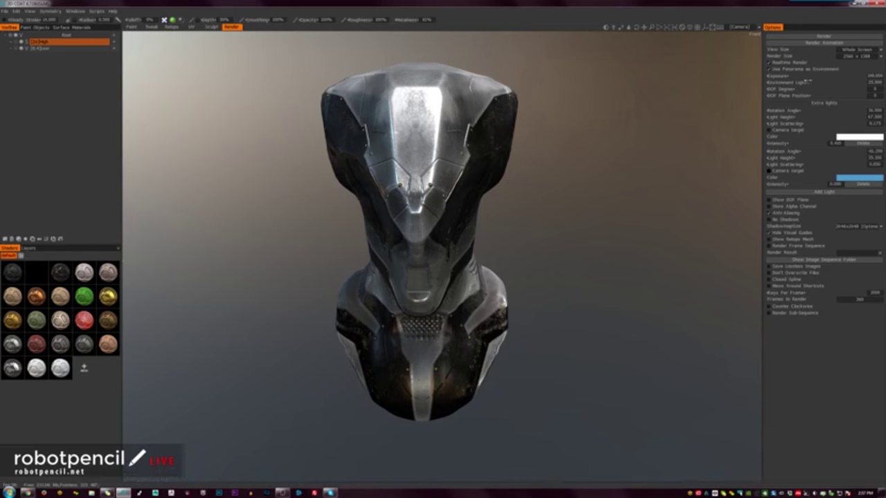
{"action": "left_click", "coordinate": [872, 82]}
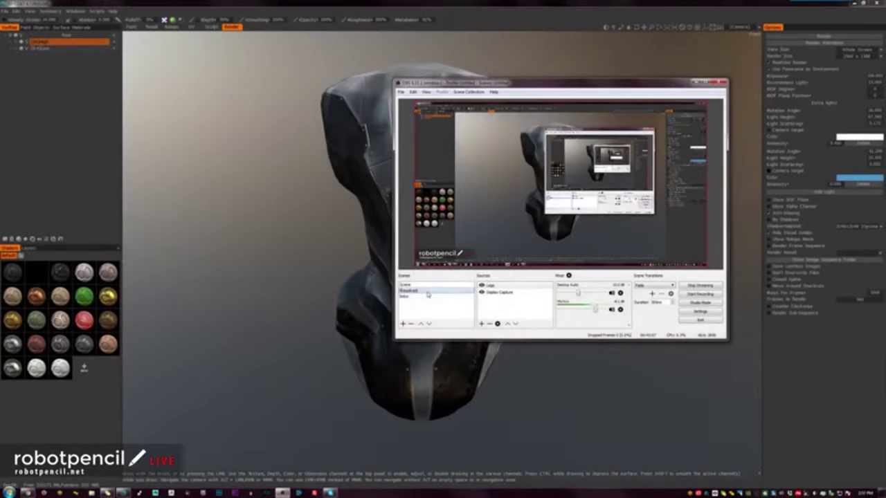
In the OBS settings, clear the hotkeys for starting and stopping streaming and recording, and for the Cut and Fade quick transitions
{"action": "left_click", "coordinate": [700, 311]}
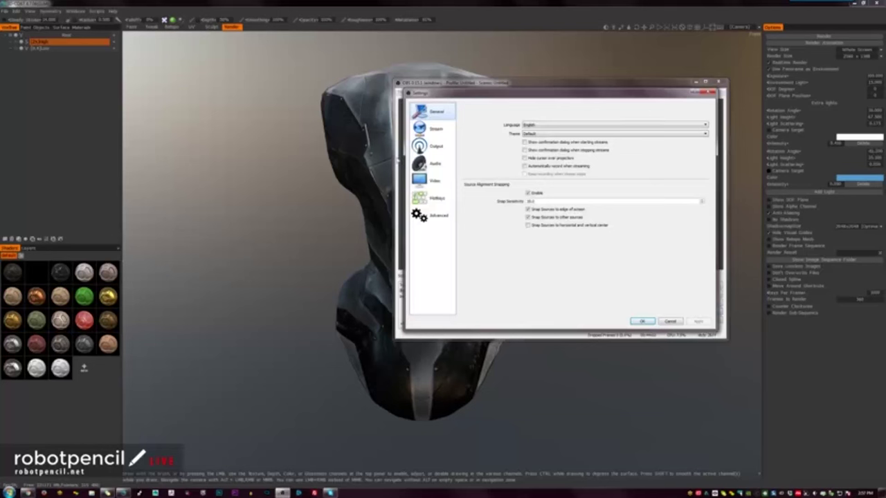
{"action": "left_click", "coordinate": [436, 198]}
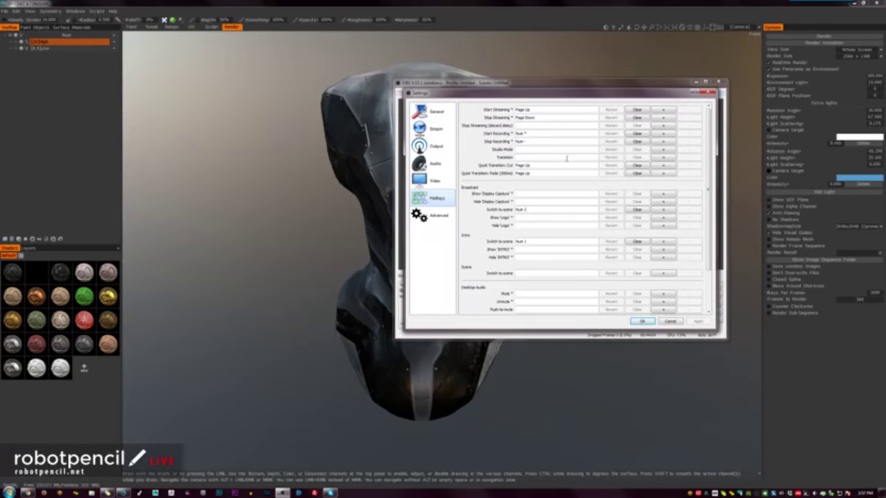
{"action": "left_click", "coordinate": [637, 109]}
{"action": "left_click", "coordinate": [637, 118]}
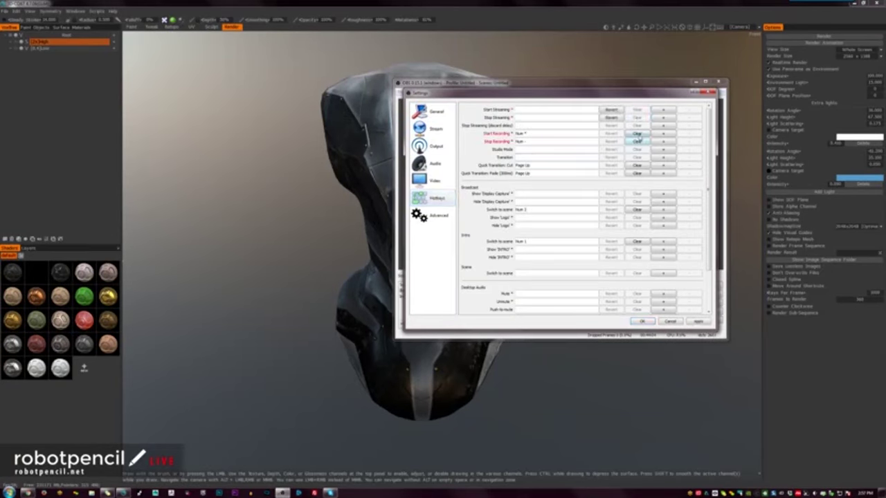
{"action": "left_click", "coordinate": [636, 132]}
{"action": "left_click", "coordinate": [637, 141]}
{"action": "left_click", "coordinate": [637, 166]}
{"action": "left_click", "coordinate": [637, 173]}
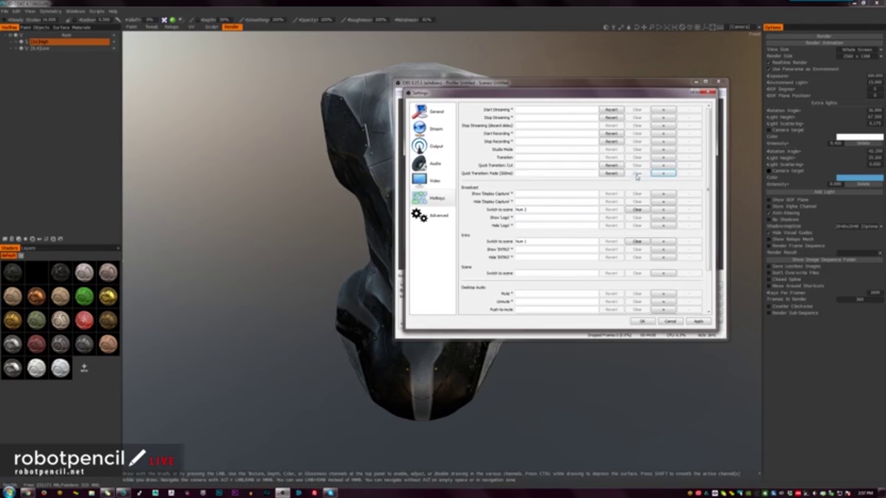
Clear the scene-switch hotkeys for Broadcast and Intro, apply the settings and minimise OBS
{"action": "left_click", "coordinate": [637, 209]}
{"action": "left_click", "coordinate": [637, 241]}
{"action": "left_click", "coordinate": [698, 322]}
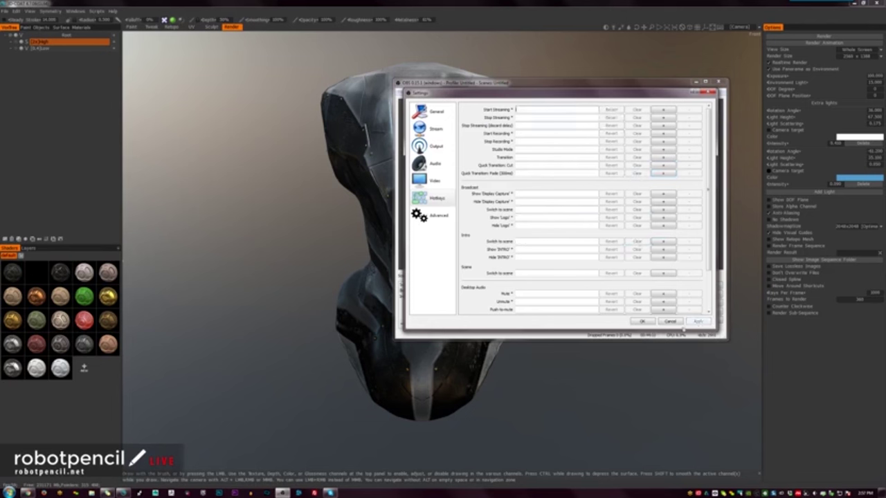
{"action": "left_click", "coordinate": [642, 322]}
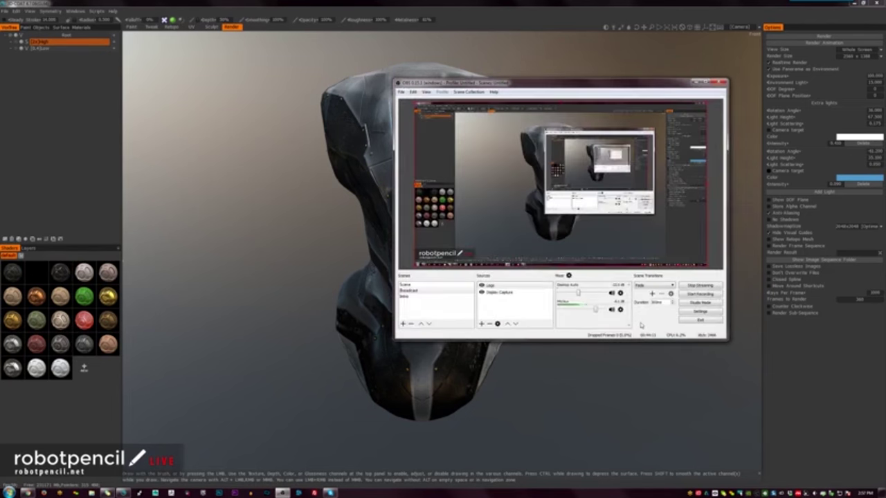
{"action": "left_click", "coordinate": [695, 83]}
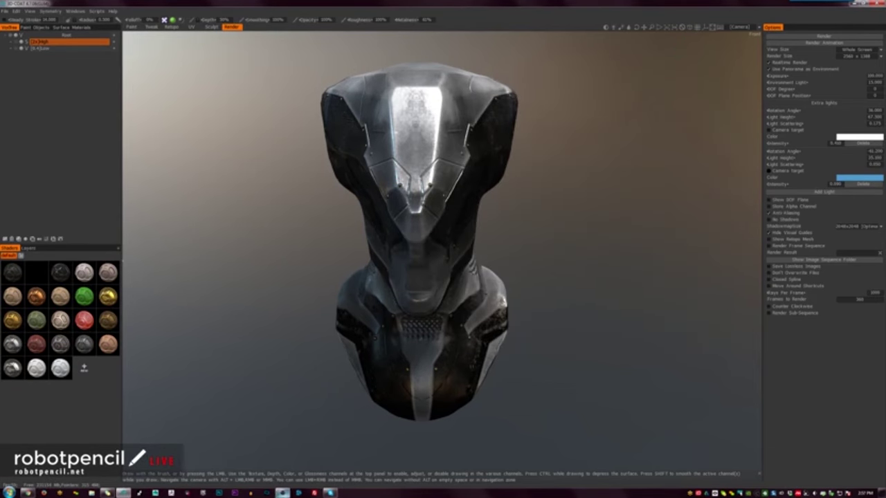
{"action": "left_click", "coordinate": [282, 493]}
{"action": "left_click", "coordinate": [282, 493]}
Switch to the Paint workspace in 3D-Coat and brighten the viewport's environment lighting
{"action": "left_click", "coordinate": [132, 28]}
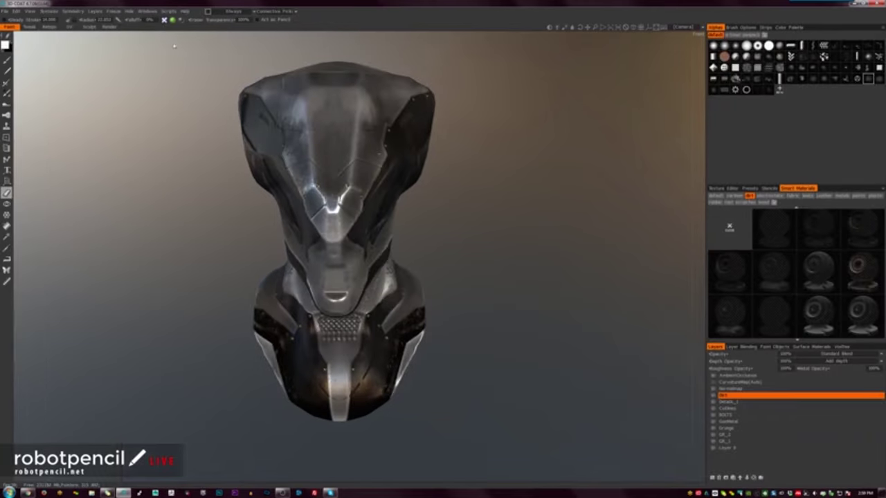
{"action": "left_click_drag", "start_coordinate": [486, 212], "coordinate": [499, 159]}
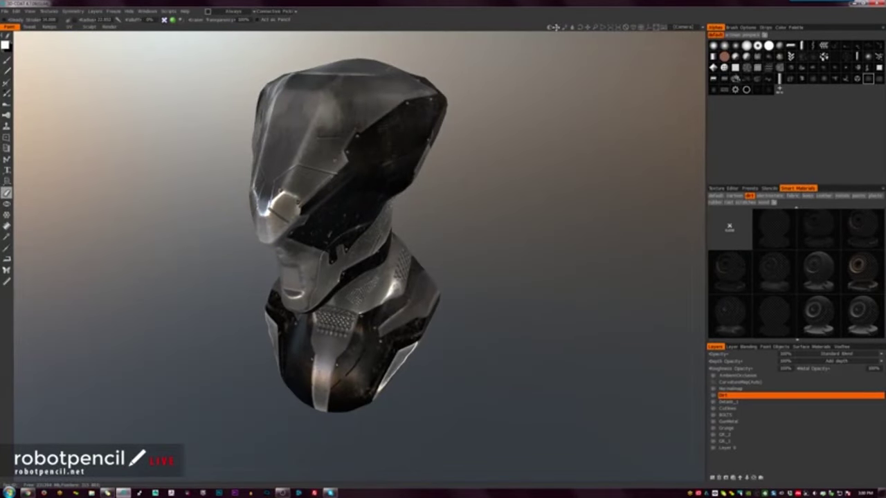
{"action": "left_click_drag", "start_coordinate": [555, 27], "coordinate": [569, 28]}
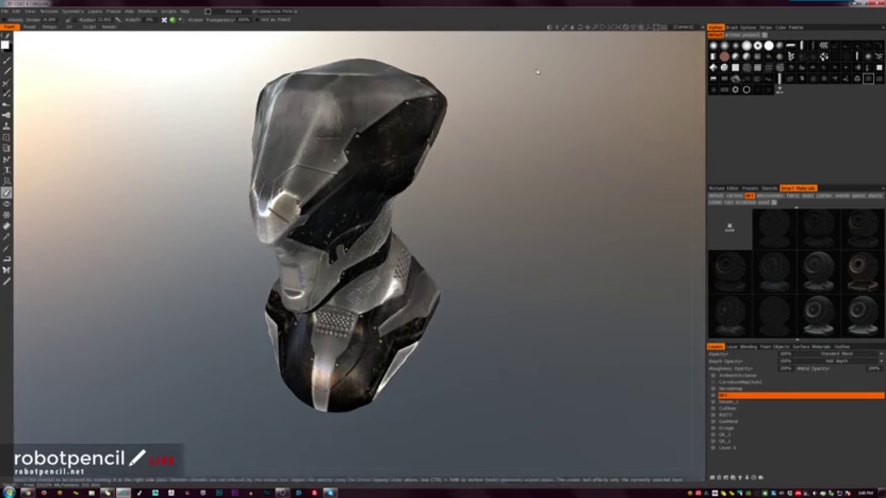
Replace the panorama backdrop with a plain background and light the bust with the panorama of the brown building and greenery
{"action": "left_click_drag", "start_coordinate": [438, 161], "coordinate": [462, 172]}
{"action": "left_click_drag", "start_coordinate": [485, 208], "coordinate": [533, 181]}
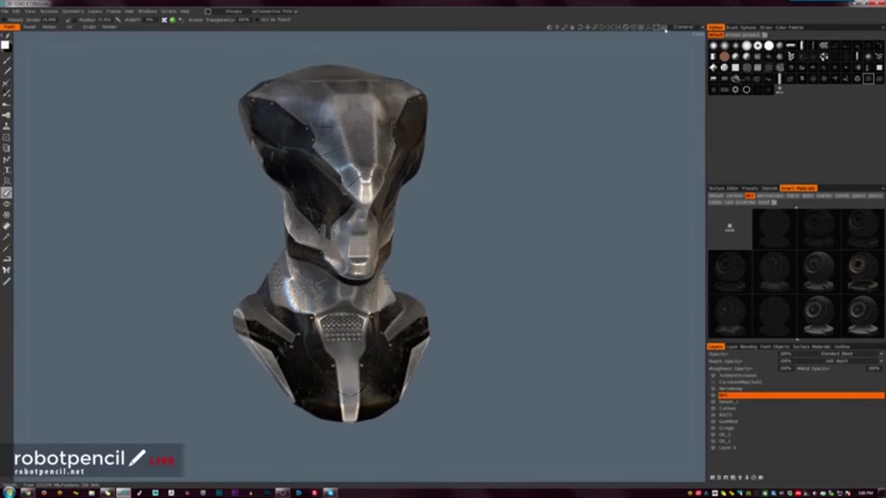
{"action": "left_click", "coordinate": [662, 27]}
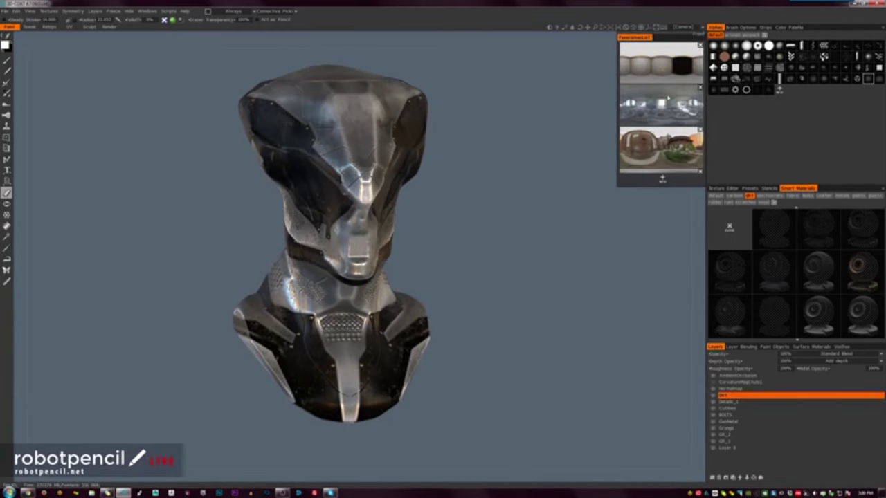
{"action": "left_click", "coordinate": [663, 146]}
{"action": "left_click_drag", "start_coordinate": [515, 225], "coordinate": [572, 200]}
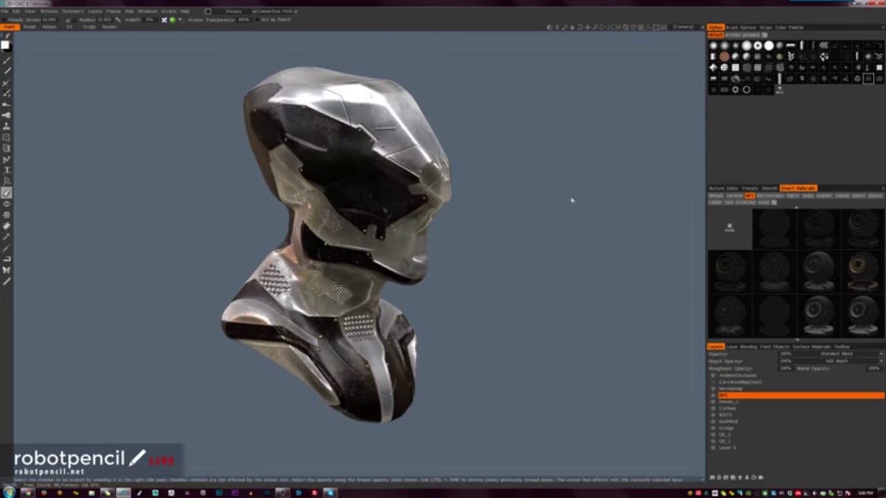
Try lighting the bust with the blue-sky city panorama and the panorama of green trees, checking it from different angles
{"action": "left_click", "coordinate": [663, 28]}
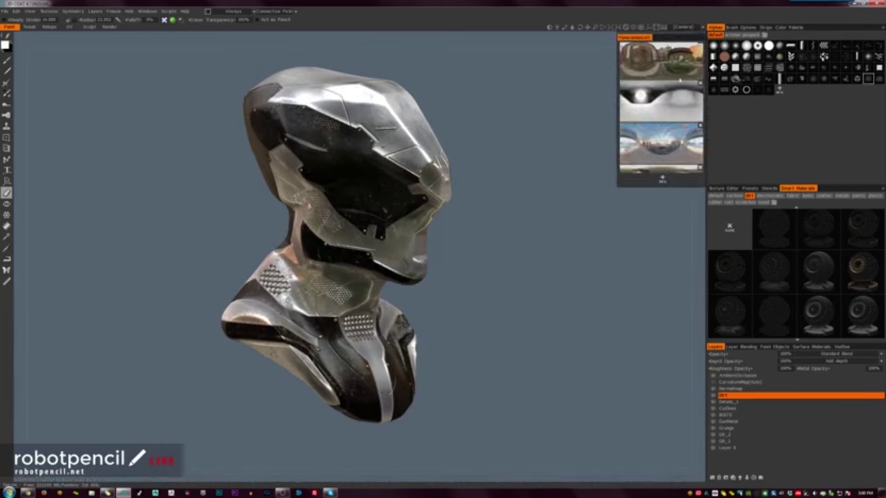
{"action": "left_click", "coordinate": [661, 146]}
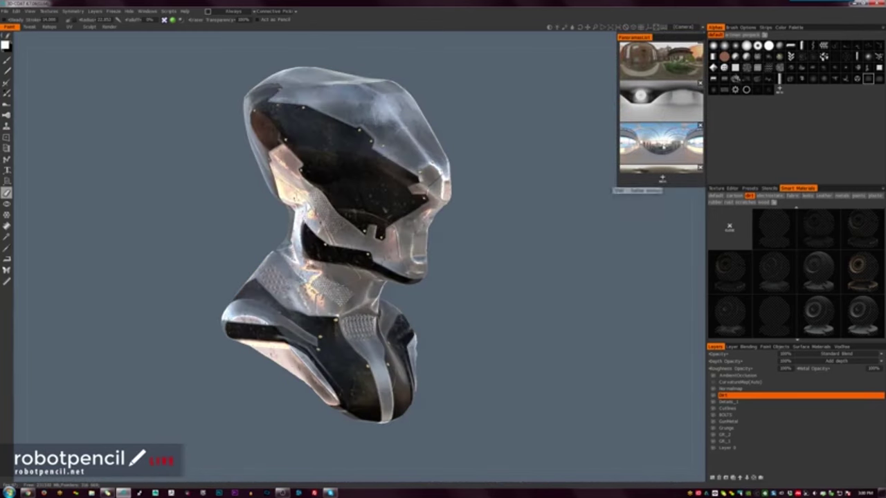
{"action": "left_click_drag", "start_coordinate": [510, 192], "coordinate": [437, 198]}
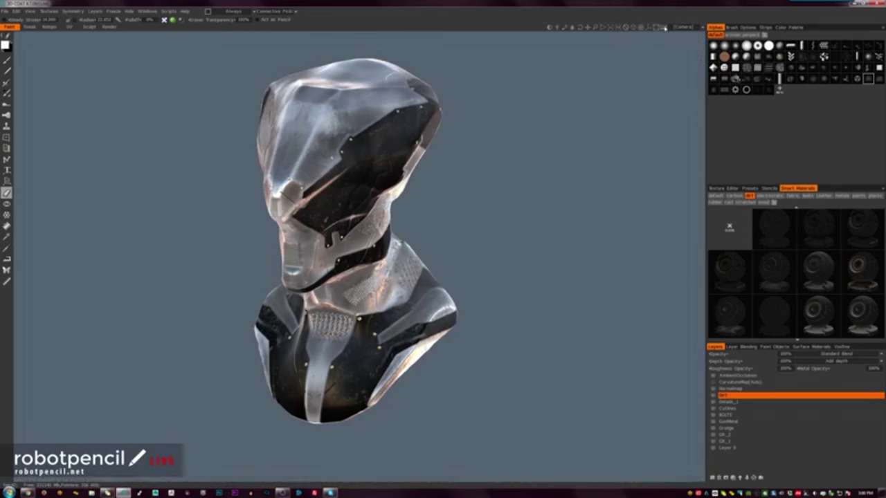
{"action": "left_click", "coordinate": [663, 28]}
{"action": "scroll", "coordinate": [647, 134], "scroll_direction": "down", "scroll_amount": 4}
{"action": "scroll", "coordinate": [647, 141], "scroll_direction": "down", "scroll_amount": 1}
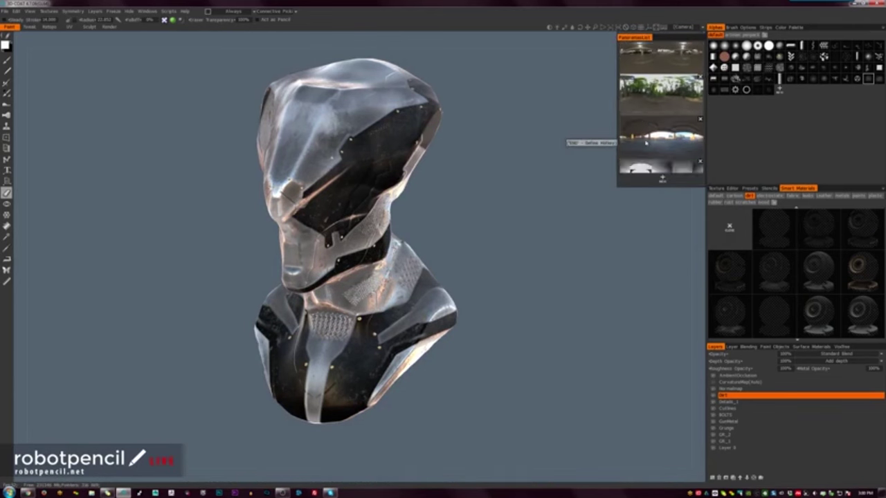
{"action": "left_click_drag", "start_coordinate": [539, 205], "coordinate": [612, 183]}
Try lighting the bust with the dark arched panorama with bright openings and the sunny grass field panorama
{"action": "left_click", "coordinate": [663, 27]}
{"action": "scroll", "coordinate": [642, 132], "scroll_direction": "down", "scroll_amount": 2}
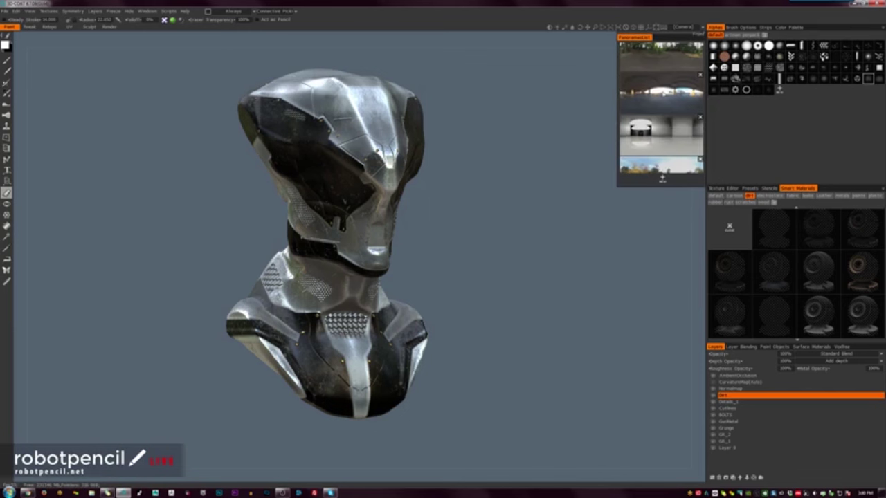
{"action": "left_click", "coordinate": [642, 90]}
{"action": "left_click_drag", "start_coordinate": [547, 219], "coordinate": [641, 147]}
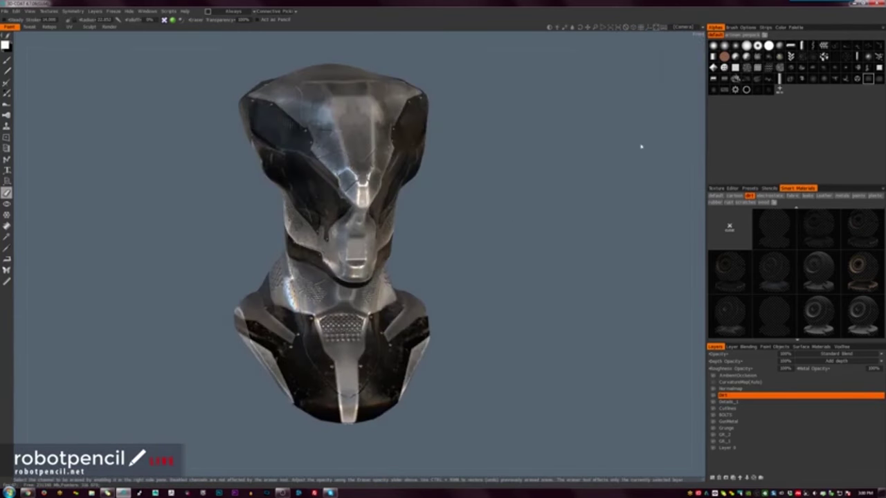
{"action": "left_click", "coordinate": [665, 28]}
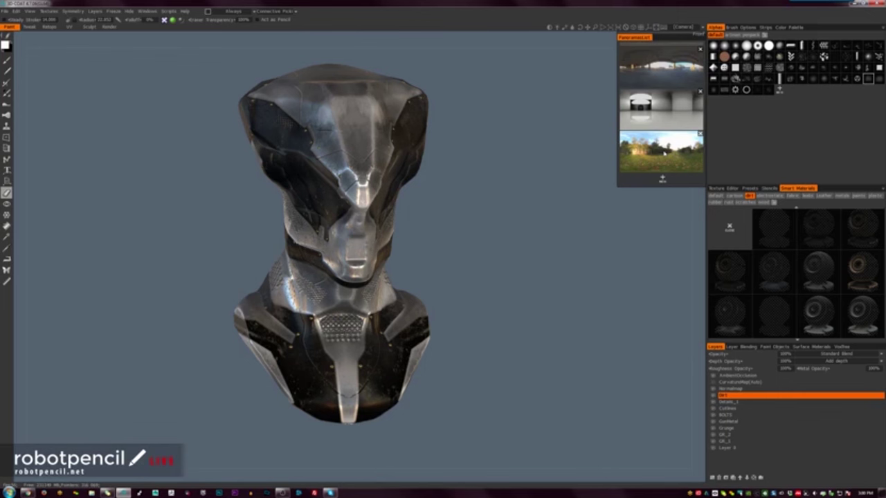
{"action": "left_click", "coordinate": [665, 153]}
{"action": "left_click_drag", "start_coordinate": [537, 209], "coordinate": [631, 119]}
Return to the dark arched panorama to compare its lighting on the bust from the same angle
{"action": "left_click", "coordinate": [664, 29]}
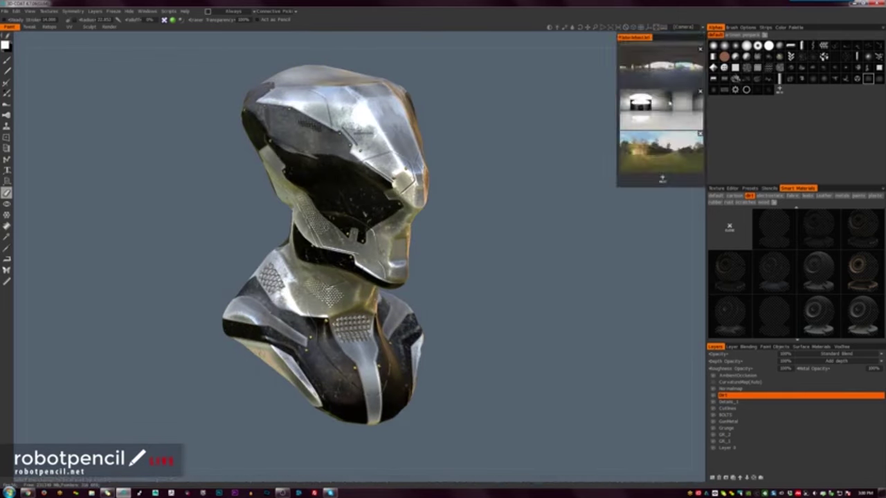
{"action": "left_click", "coordinate": [679, 72]}
{"action": "scroll", "coordinate": [678, 73], "scroll_direction": "up", "scroll_amount": 1}
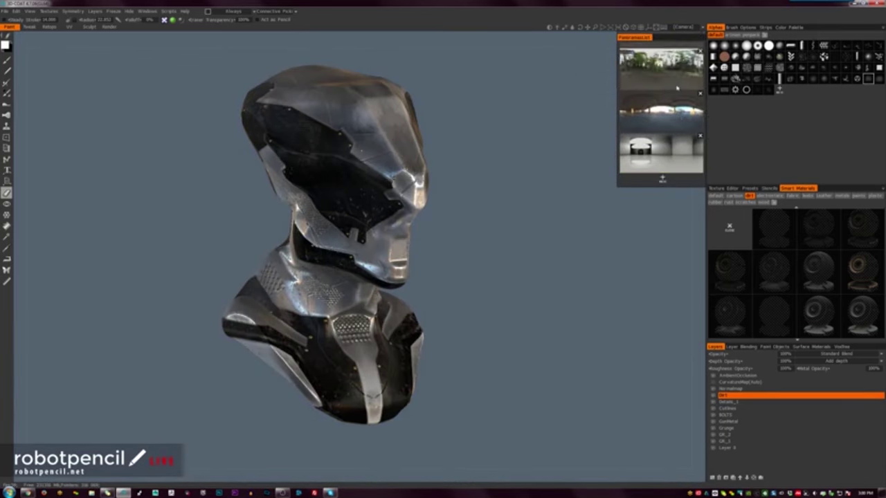
{"action": "scroll", "coordinate": [660, 113], "scroll_direction": "down", "scroll_amount": 2}
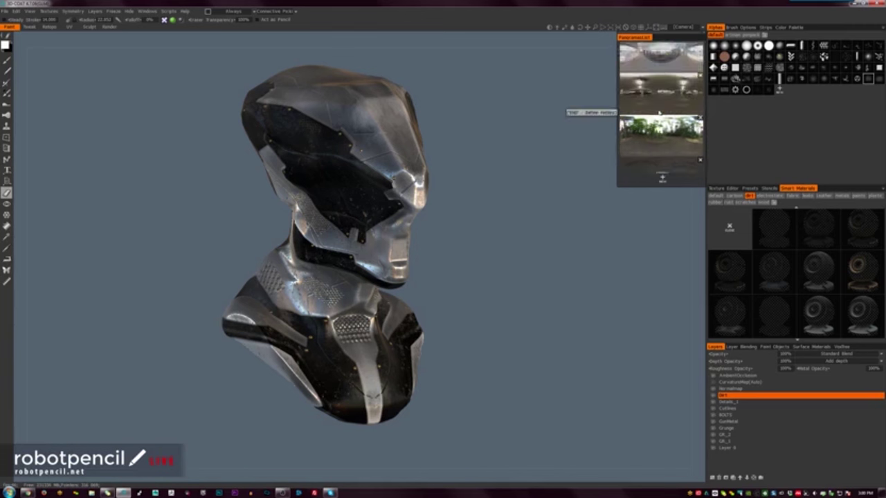
Compare the dark parking garage panorama with the blue-sky city panorama as lighting for the bust
{"action": "left_click", "coordinate": [667, 94]}
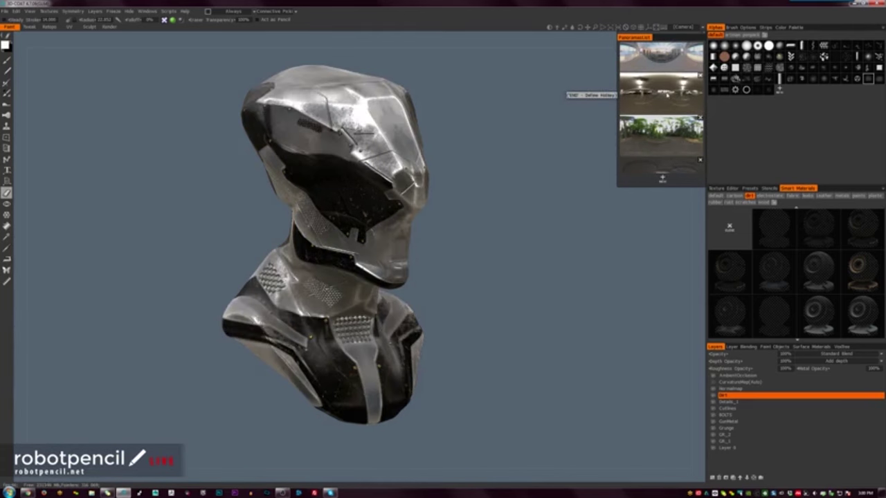
{"action": "scroll", "coordinate": [668, 95], "scroll_direction": "up", "scroll_amount": 1}
{"action": "left_click", "coordinate": [667, 83]}
{"action": "scroll", "coordinate": [666, 83], "scroll_direction": "up", "scroll_amount": 2}
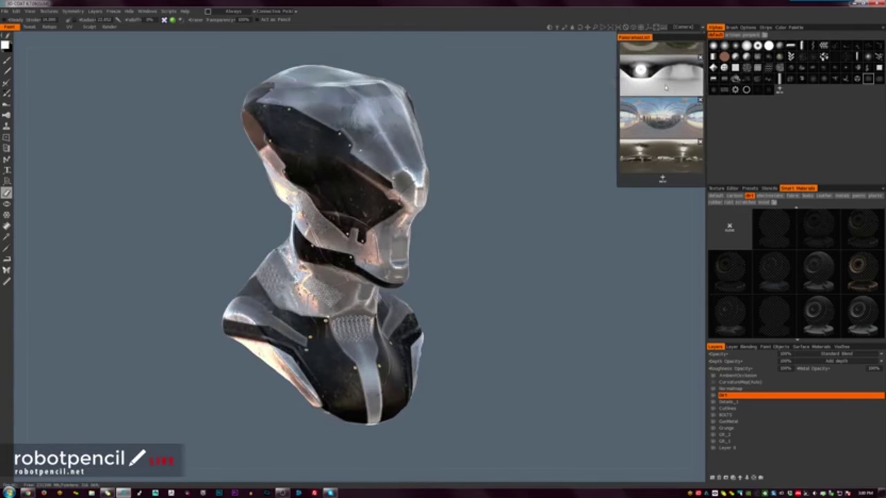
{"action": "scroll", "coordinate": [663, 82], "scroll_direction": "up", "scroll_amount": 3}
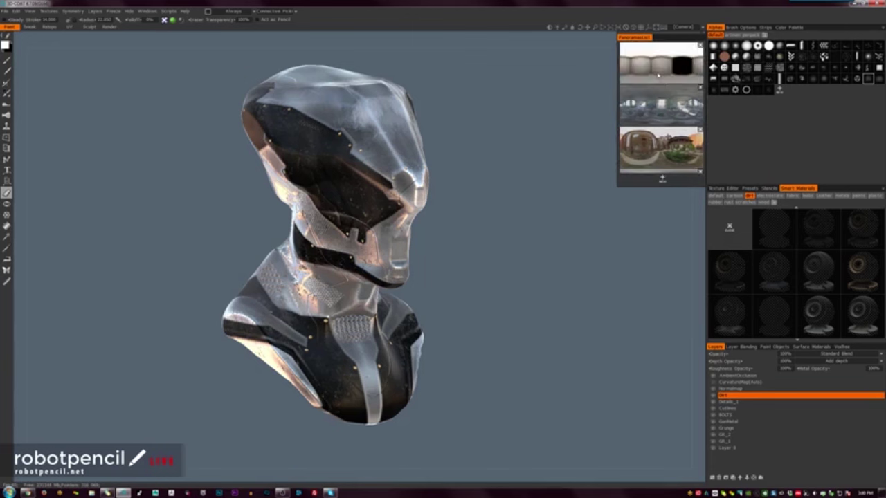
Light the bust with the panorama of the brown building and greenery, and turn the bust to a front view
{"action": "left_click", "coordinate": [655, 104]}
{"action": "left_click", "coordinate": [650, 150]}
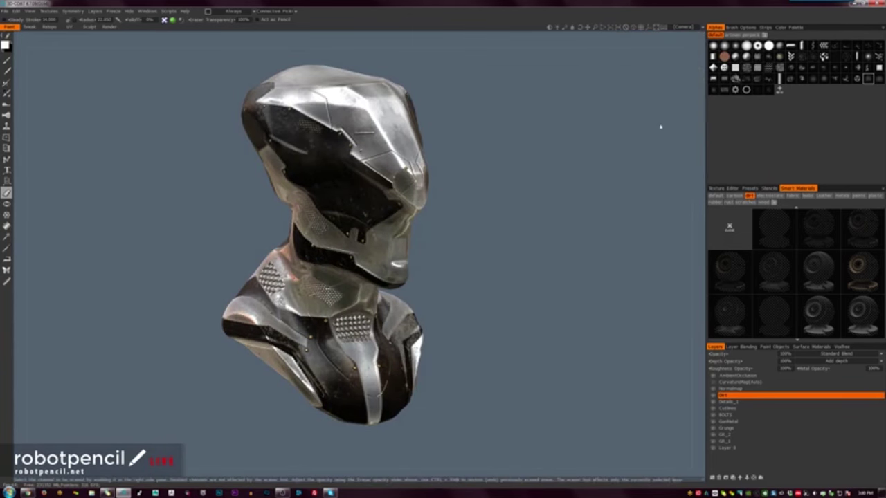
{"action": "left_click", "coordinate": [661, 27]}
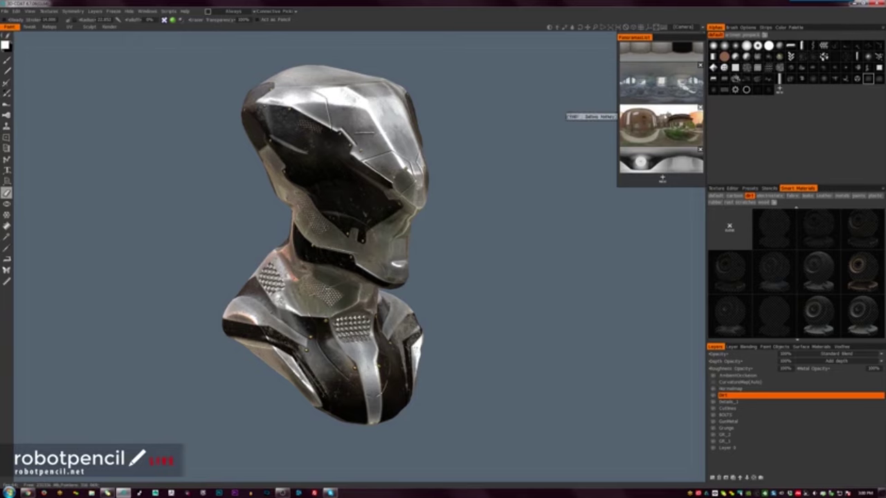
{"action": "left_click_drag", "start_coordinate": [524, 159], "coordinate": [487, 184]}
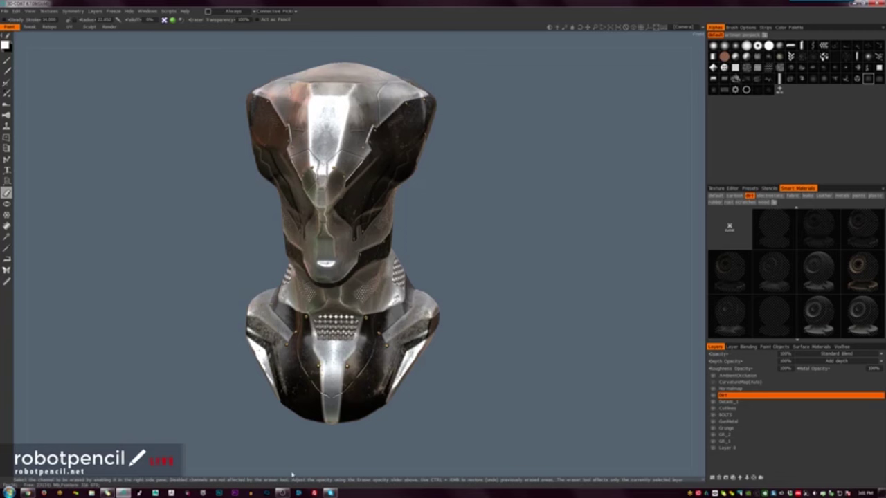
Switch to OBS, bringing its main window up over 3D-Coat
{"action": "left_click", "coordinate": [283, 493]}
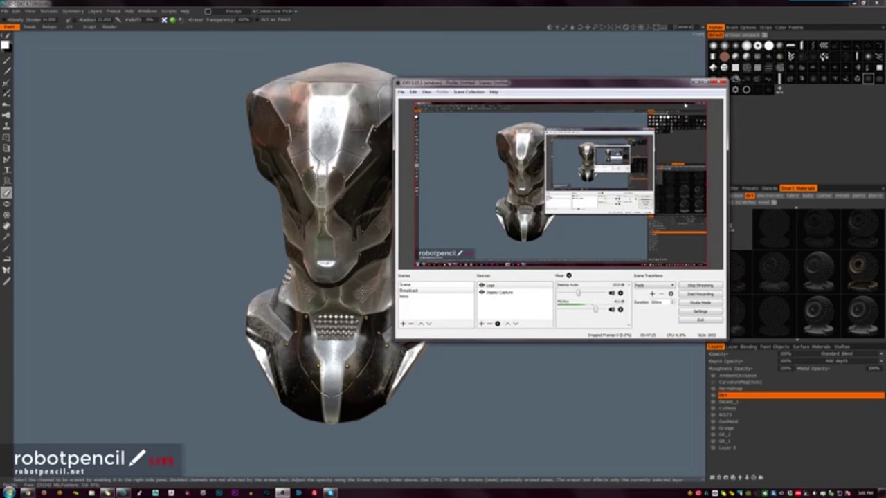